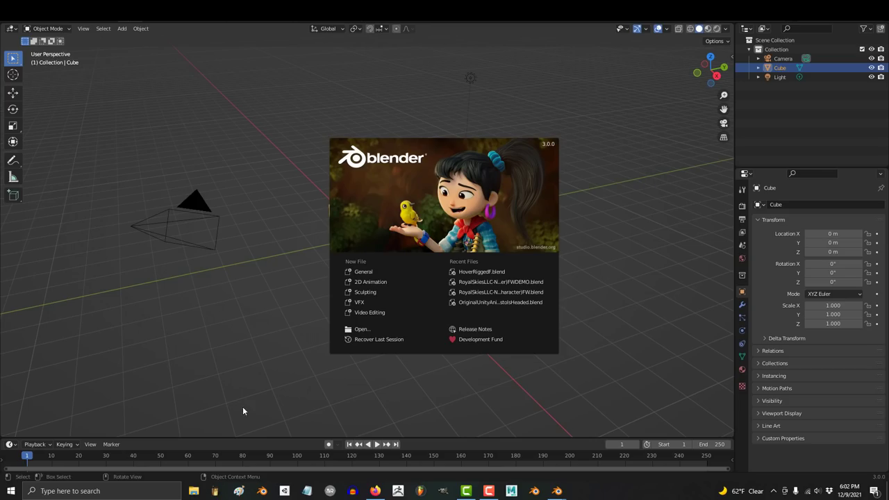
- Close the Blender 3.0 splash screen and orbit around the default cube
{"action": "left_click", "coordinate": [544, 356]}
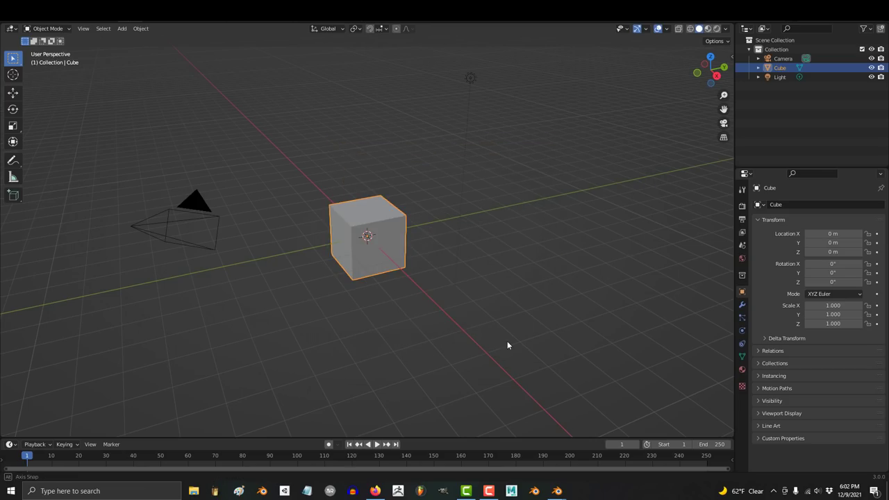
{"action": "middle_click_drag", "start_coordinate": [507, 341], "coordinate": [441, 347]}
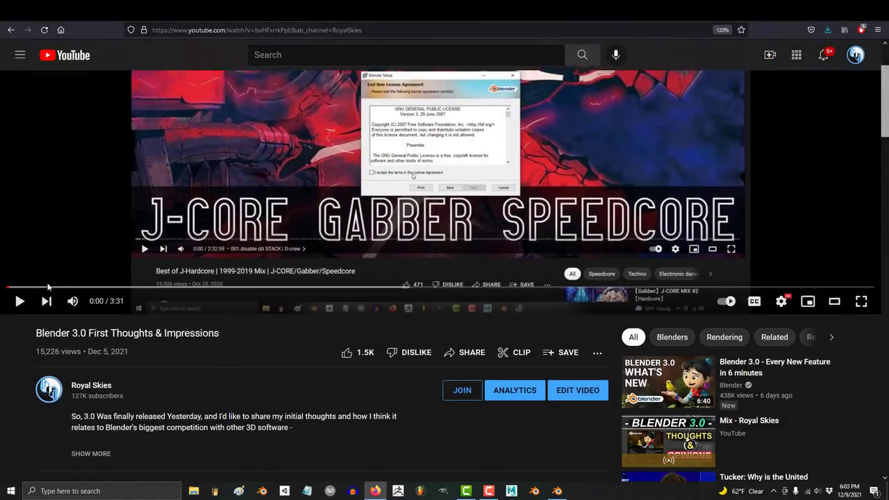
- Scroll down to the video's comments and heart a viewer's comment as the creator
{"action": "scroll", "coordinate": [48, 286], "scroll_direction": "down", "scroll_amount": 1}
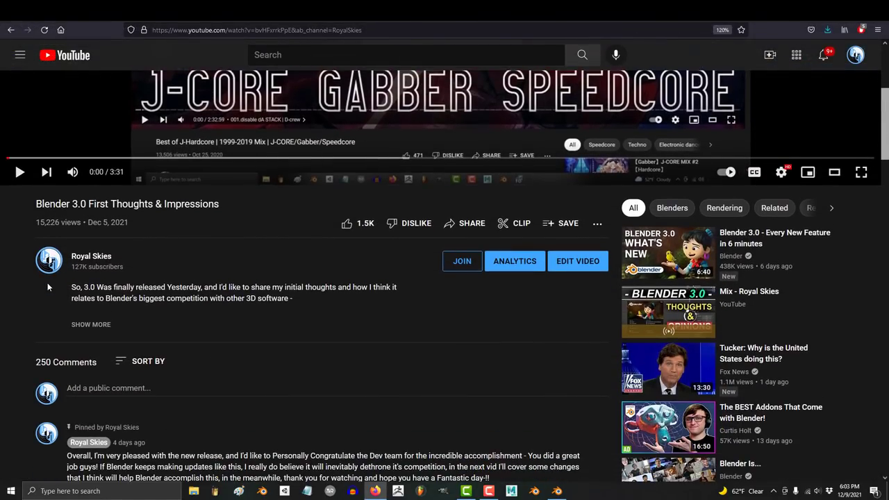
{"action": "scroll", "coordinate": [48, 286], "scroll_direction": "down", "scroll_amount": 2}
{"action": "scroll", "coordinate": [48, 286], "scroll_direction": "down", "scroll_amount": 3}
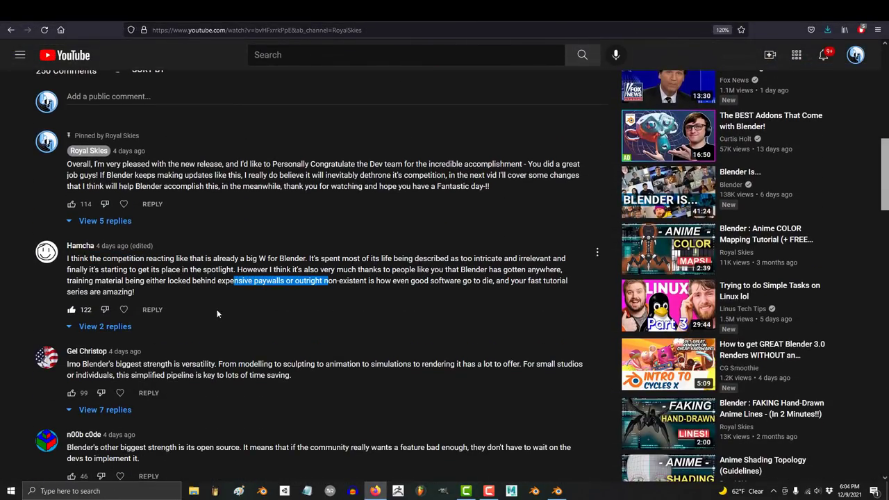
{"action": "left_click", "coordinate": [122, 312]}
{"action": "left_click_drag", "start_coordinate": [275, 448], "coordinate": [313, 447]}
{"action": "scroll", "coordinate": [313, 447], "scroll_direction": "down", "scroll_amount": 5}
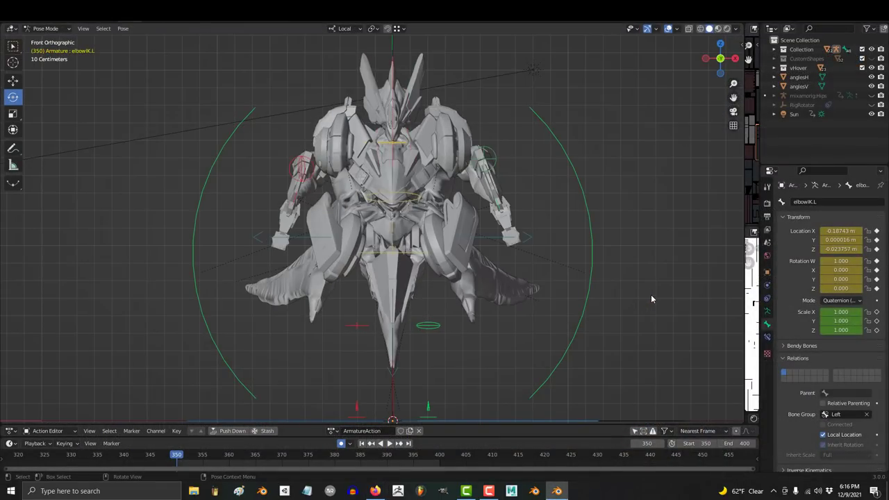
{"action": "mouse_move", "coordinate": [564, 318]}
{"action": "middle_mouse_down"}
{"action": "mouse_move", "coordinate": [553, 323]}
{"action": "mouse_move", "coordinate": [658, 303]}
{"action": "mouse_move", "coordinate": [554, 325]}
{"action": "mouse_move", "coordinate": [532, 321]}
{"action": "mouse_move", "coordinate": [559, 313]}
{"action": "mouse_move", "coordinate": [447, 293]}
{"action": "mouse_move", "coordinate": [488, 314]}
{"action": "middle_mouse_up"}
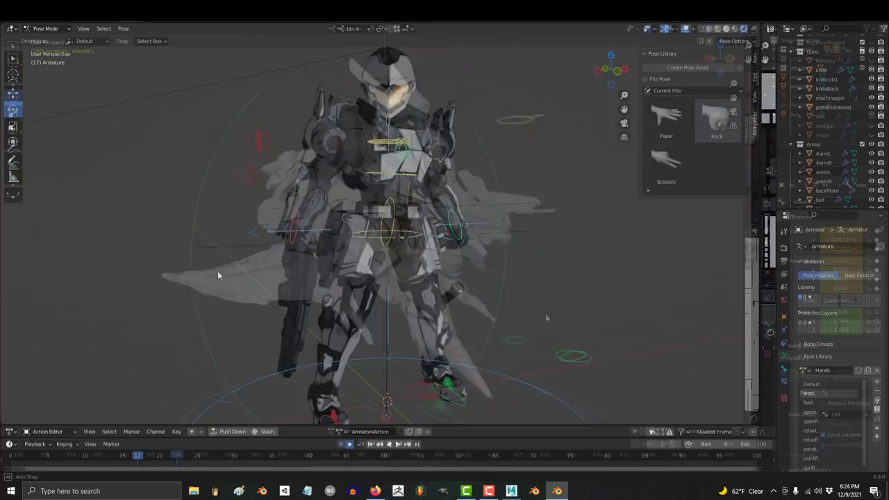
{"action": "mouse_move", "coordinate": [217, 276]}
{"action": "middle_mouse_down"}
{"action": "mouse_move", "coordinate": [318, 258]}
{"action": "mouse_move", "coordinate": [535, 265]}
{"action": "mouse_move", "coordinate": [629, 285]}
{"action": "middle_mouse_up"}
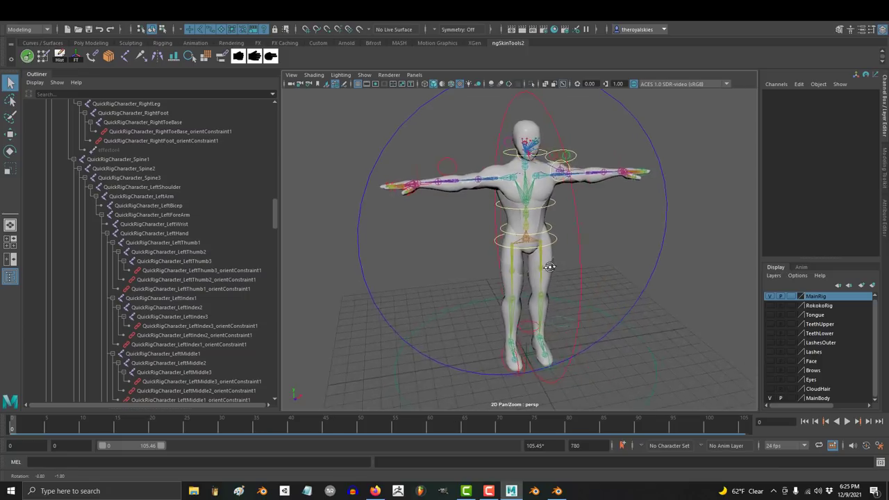
{"action": "mouse_move", "coordinate": [548, 264]}
{"action": "left_mouse_down", "text": "alt"}
{"action": "mouse_move", "coordinate": [391, 238]}
{"action": "mouse_move", "coordinate": [308, 239]}
{"action": "mouse_move", "coordinate": [228, 257]}
{"action": "left_mouse_up", "text": "alt"}
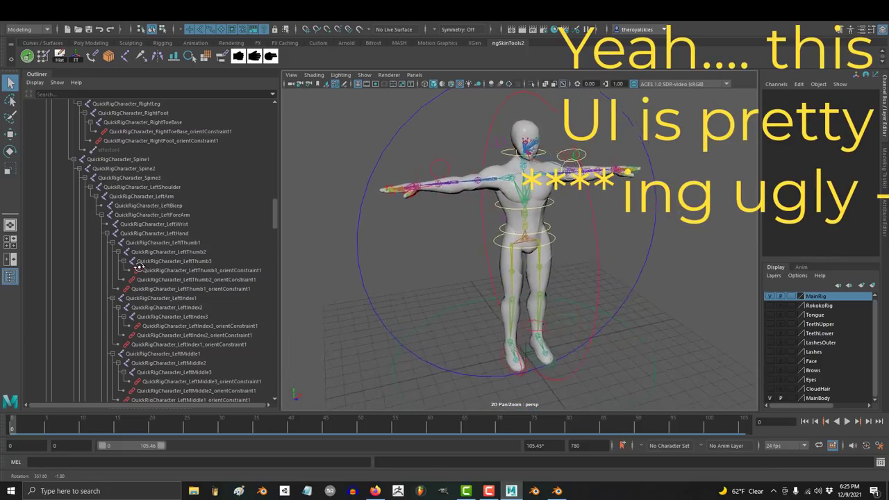
{"action": "left_click_drag", "start_coordinate": [139, 267], "coordinate": [90, 269], "text": "alt"}
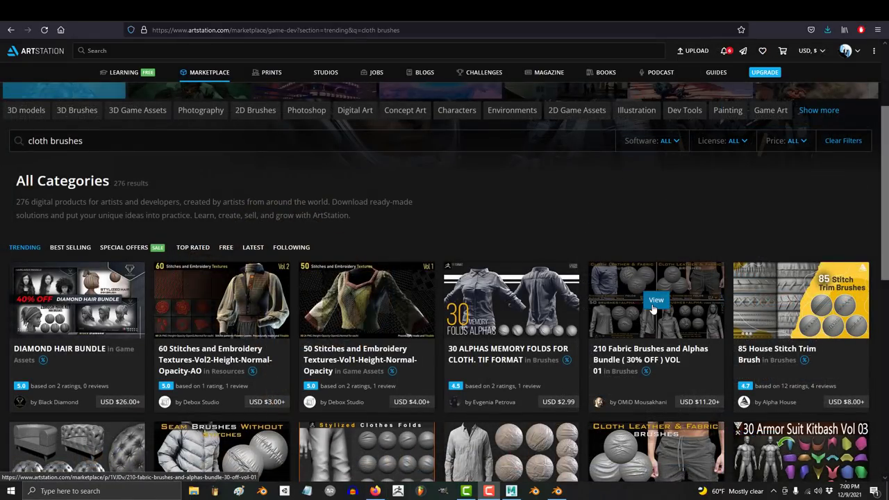
- Open the 210 Fabric Brushes and Alphas Bundle product and browse its second to fourth preview images
{"action": "left_click", "coordinate": [653, 309]}
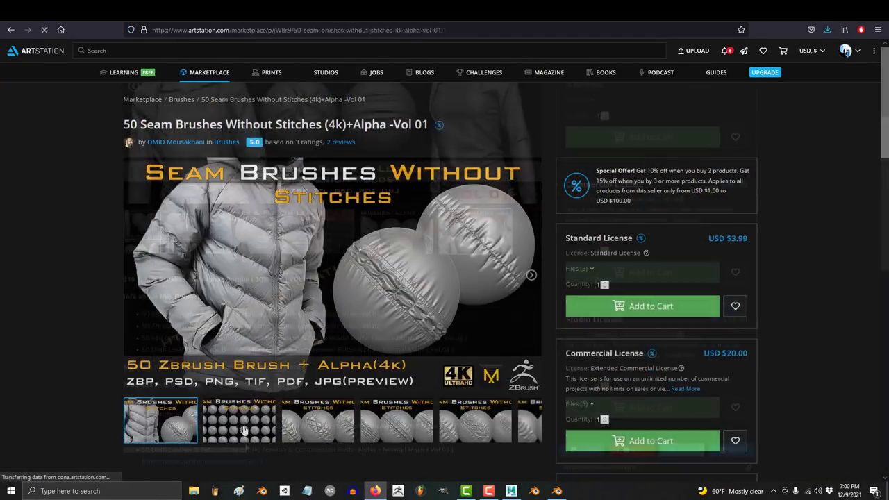
{"action": "left_click", "coordinate": [245, 429]}
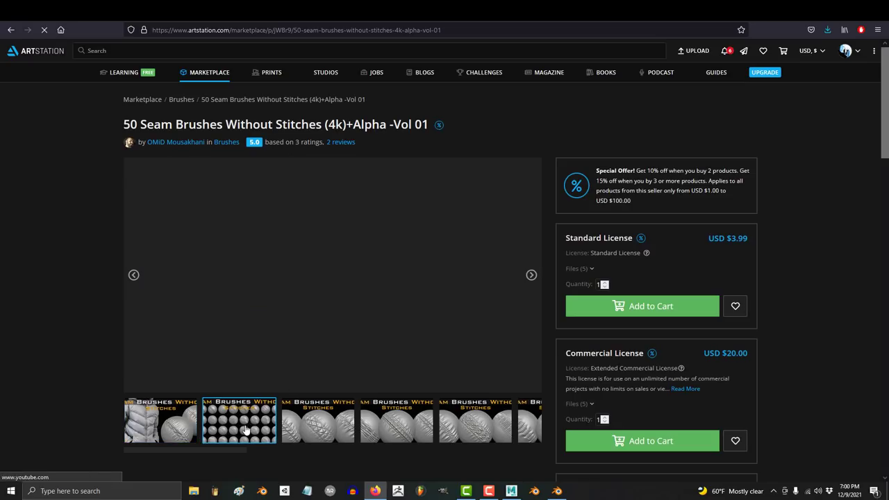
{"action": "left_click", "coordinate": [323, 425]}
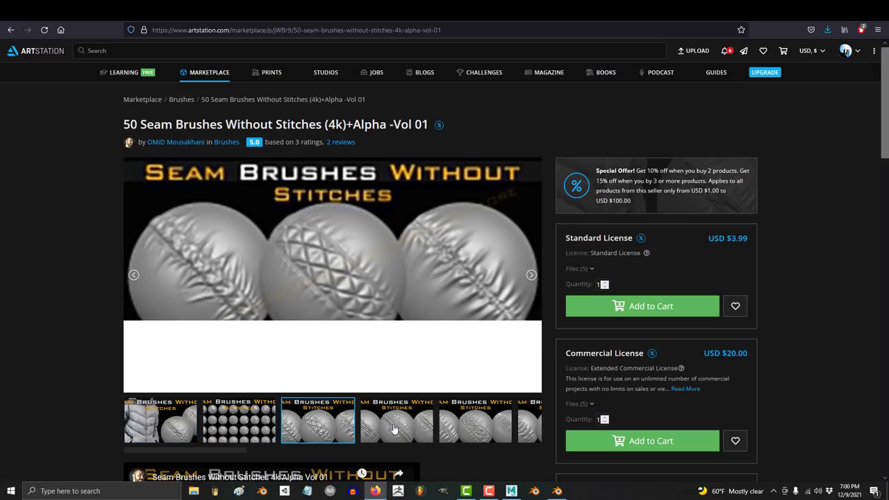
{"action": "left_click", "coordinate": [394, 429]}
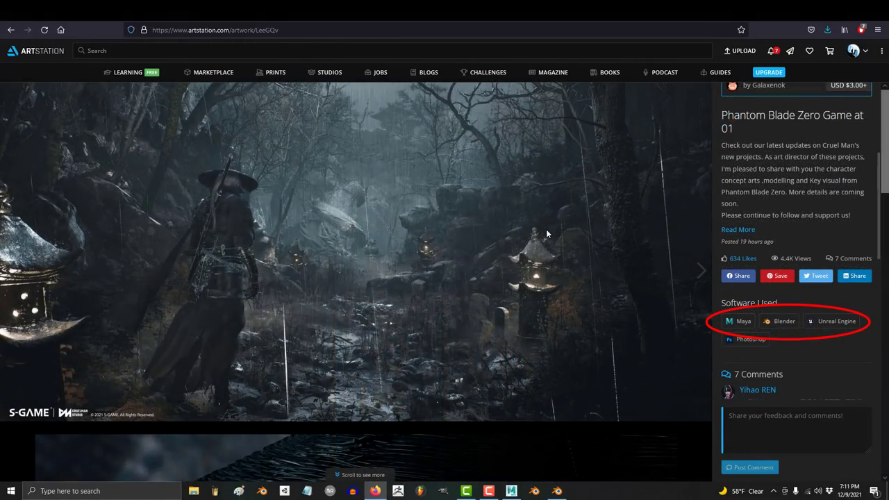
{"action": "middle_click", "coordinate": [546, 231]}
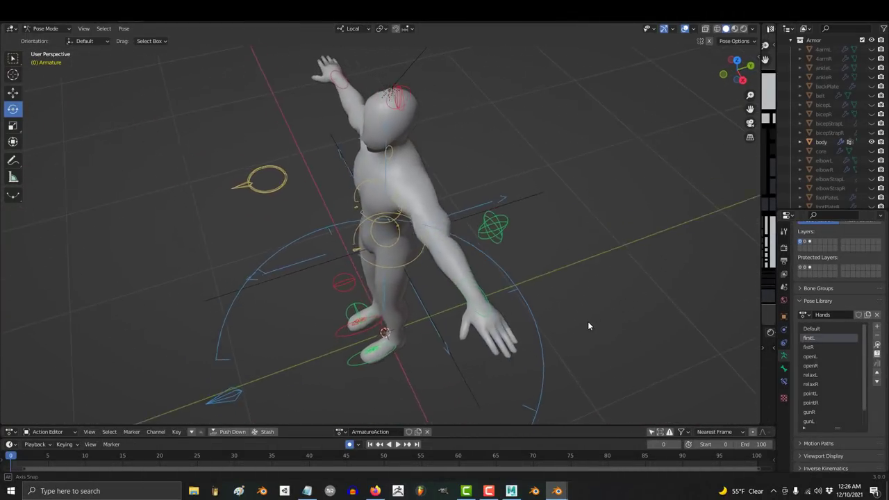
- Face the character's front and show the Pose Library in the N panel's Animation tab
{"action": "middle_click_drag", "start_coordinate": [588, 326], "coordinate": [235, 284], "text": "alt"}
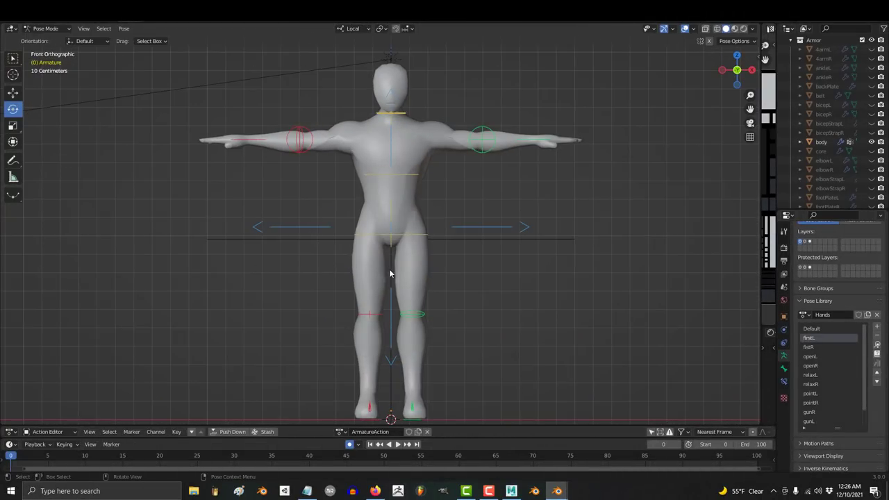
{"action": "key", "text": "n"}
{"action": "left_click", "coordinate": [755, 123]}
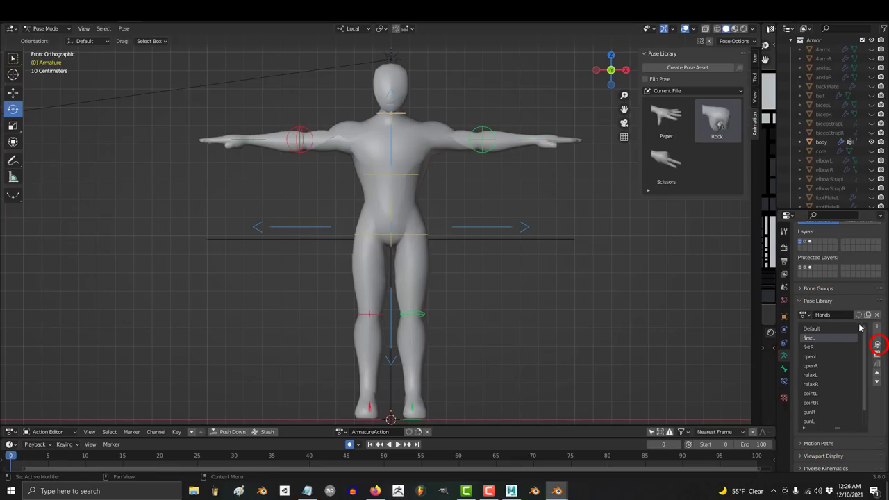
- Apply the Paper, Rock and Scissors poses to the right hand in turn, twice
{"action": "left_click", "coordinate": [671, 120]}
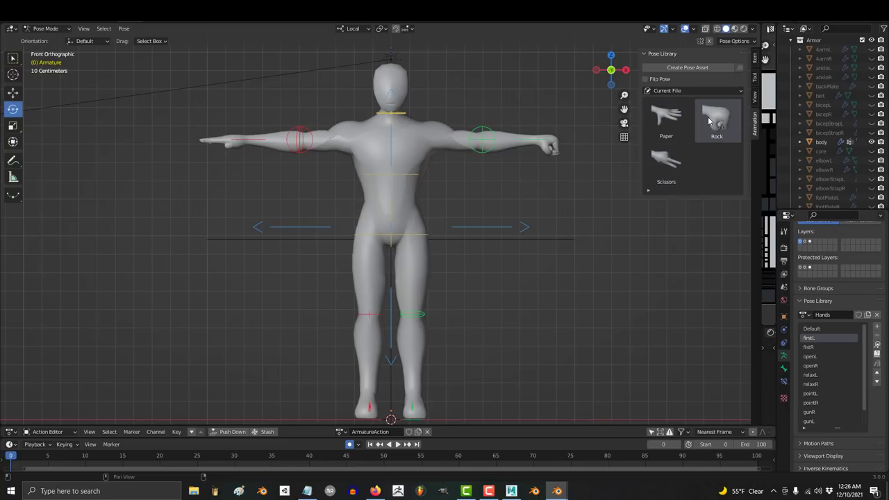
{"action": "middle_click_drag", "start_coordinate": [611, 153], "coordinate": [688, 135]}
{"action": "left_click", "coordinate": [668, 120]}
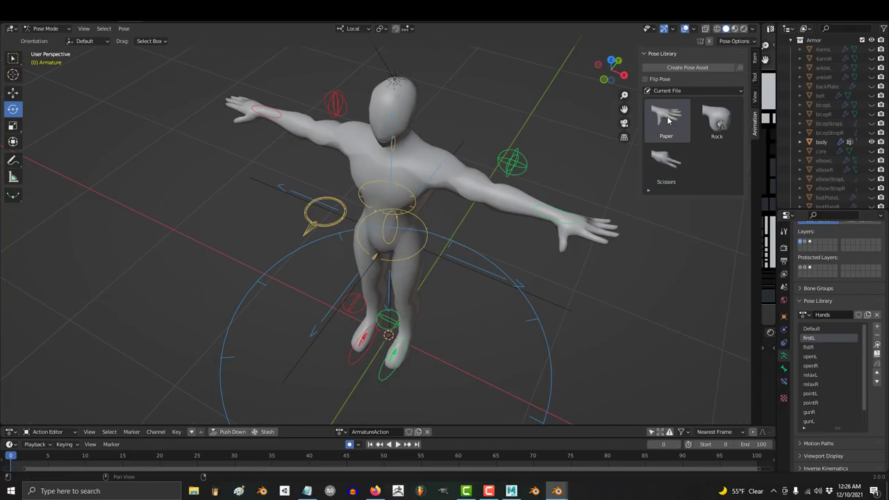
{"action": "left_click", "coordinate": [709, 120]}
{"action": "left_click", "coordinate": [665, 161]}
{"action": "left_click", "coordinate": [671, 125]}
{"action": "left_click", "coordinate": [713, 123]}
{"action": "left_click", "coordinate": [667, 167]}
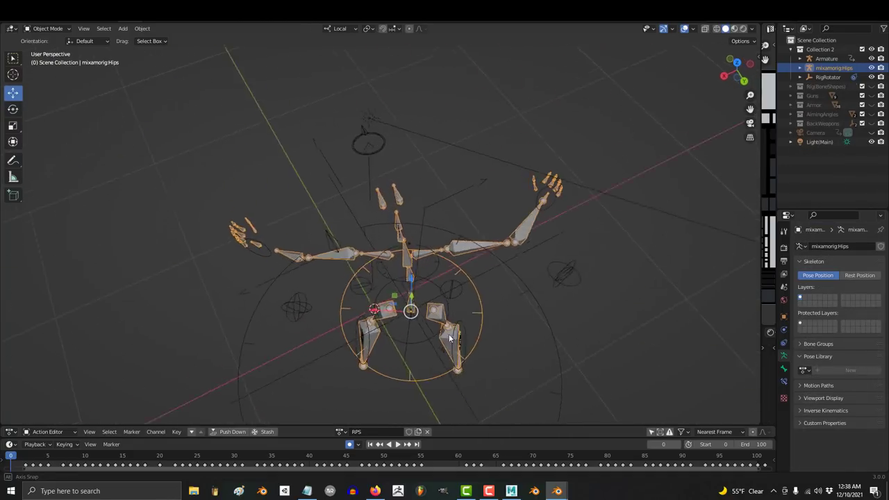
- Play and scrub the animation, then stop playback at frame 20 to begin the timed test
{"action": "key", "text": "space"}
{"action": "middle_click_drag", "start_coordinate": [353, 326], "coordinate": [278, 313]}
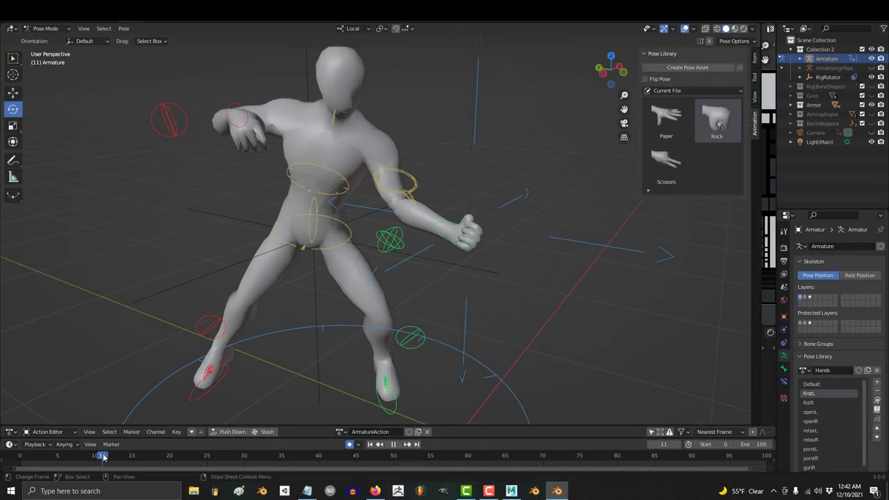
{"action": "left_click_drag", "start_coordinate": [159, 457], "coordinate": [440, 463]}
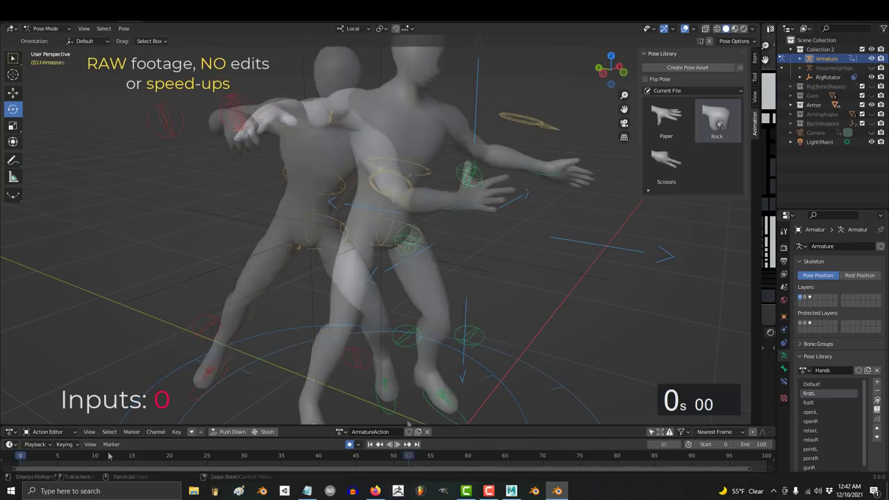
{"action": "key", "text": "space"}
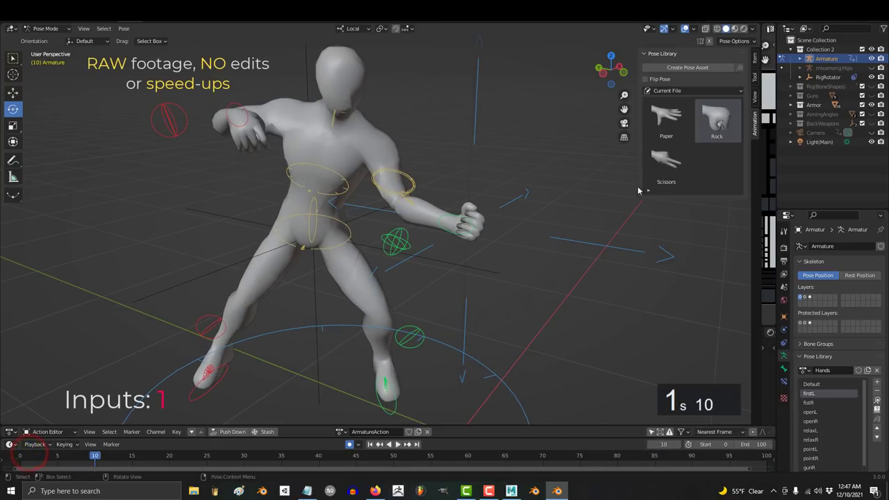
{"action": "key", "text": "space"}
- Apply Paper, Scissors, Rock, Paper and Scissors hand poses from frame 20 through about 60
{"action": "left_click", "coordinate": [666, 129]}
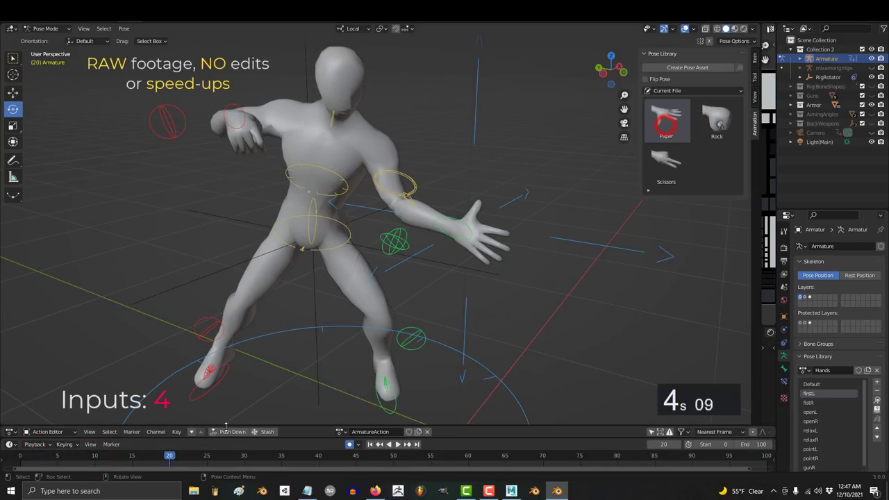
{"action": "left_click_drag", "start_coordinate": [183, 455], "coordinate": [626, 455]}
{"action": "left_click", "coordinate": [663, 161]}
{"action": "left_click", "coordinate": [712, 125]}
{"action": "left_click", "coordinate": [666, 129]}
{"action": "left_click", "coordinate": [667, 159]}
- Apply Rock at frame 70, then Paper, Scissors, and a final Rock near frame 92
{"action": "left_click", "coordinate": [717, 120]}
{"action": "left_click", "coordinate": [679, 124]}
{"action": "left_click", "coordinate": [666, 163]}
{"action": "left_click_drag", "start_coordinate": [706, 456], "coordinate": [766, 460]}
{"action": "left_click", "coordinate": [721, 137]}
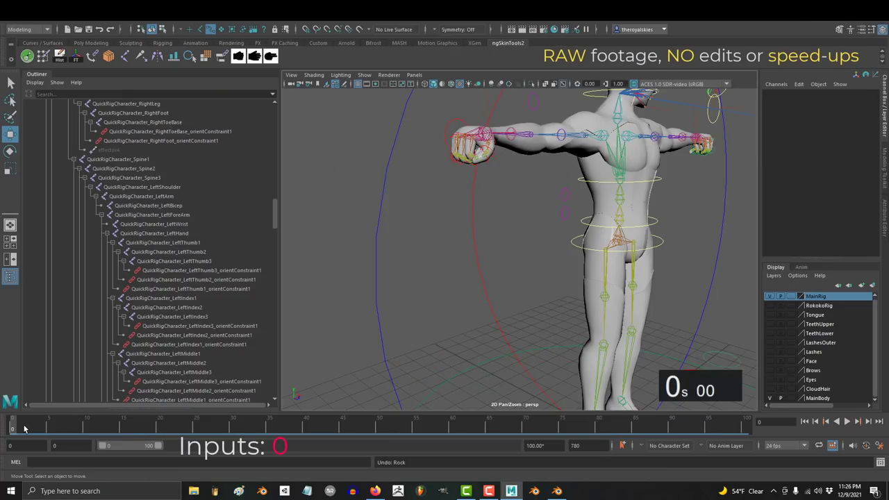
- Set and key hand poses at successive time-slider frames up to frame 51
{"action": "left_click", "coordinate": [25, 428]}
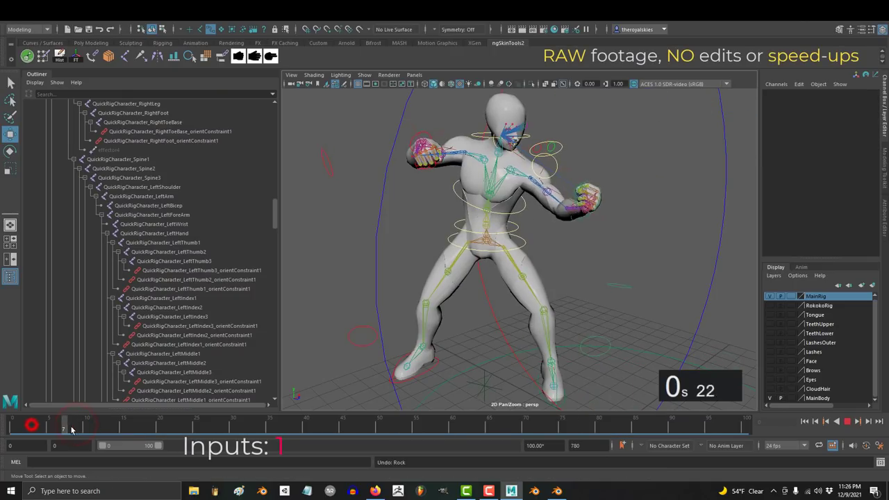
{"action": "left_click", "coordinate": [83, 425]}
{"action": "left_click", "coordinate": [159, 425]}
{"action": "left_click", "coordinate": [230, 425]}
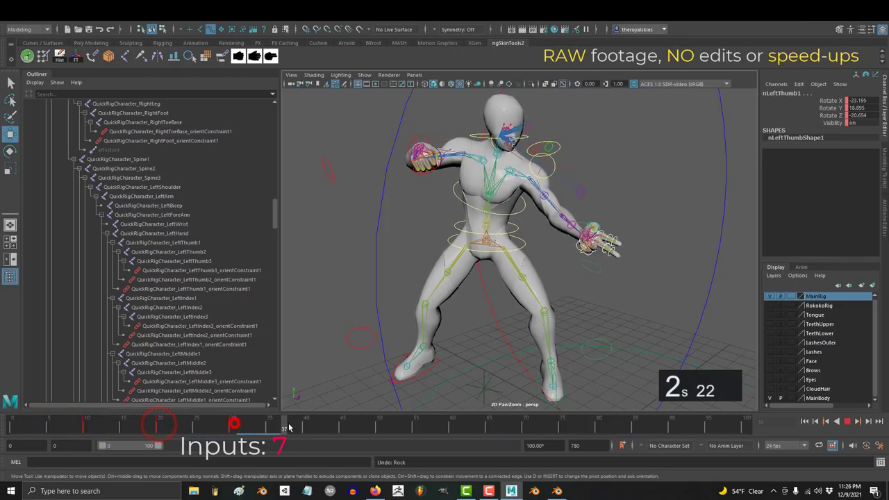
{"action": "left_click", "coordinate": [303, 425]}
{"action": "left_click", "coordinate": [384, 425]}
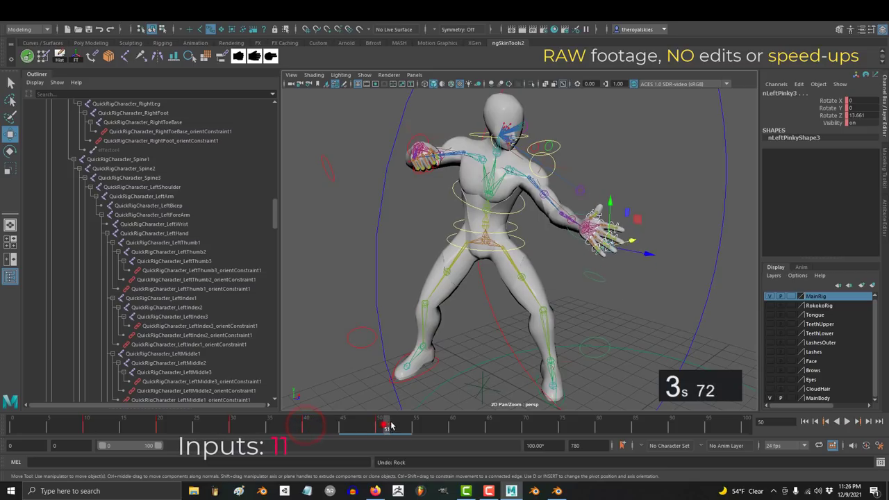
- Set and key hand poses at frames 80 and 100 using the pose hotkeys
{"action": "left_click", "coordinate": [452, 426]}
{"action": "left_click", "coordinate": [526, 425]}
{"action": "left_click", "coordinate": [597, 426]}
{"action": "key", "text": "s"}
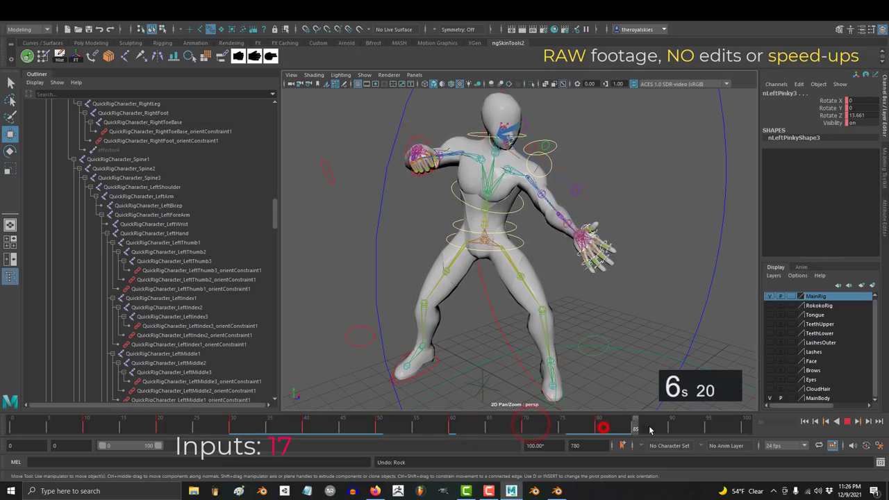
{"action": "left_click", "coordinate": [670, 425]}
{"action": "left_click", "coordinate": [745, 425]}
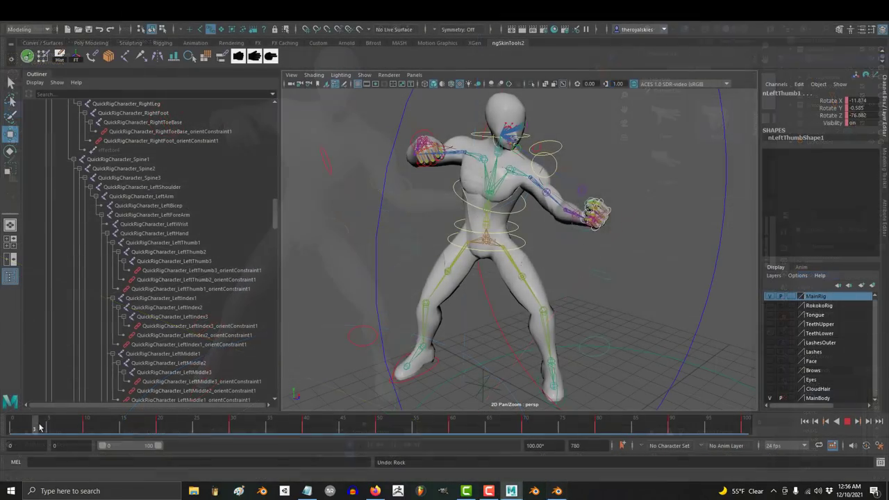
- Scrub the timeline and apply Rock, Paper and Scissors poses from around frame 40 to 60
{"action": "left_click_drag", "start_coordinate": [40, 428], "coordinate": [443, 441]}
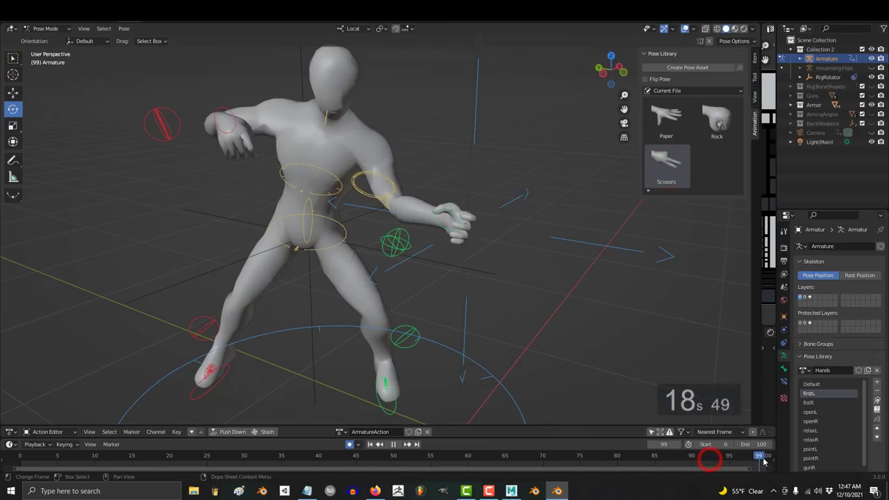
{"action": "double_click", "coordinate": [718, 121]}
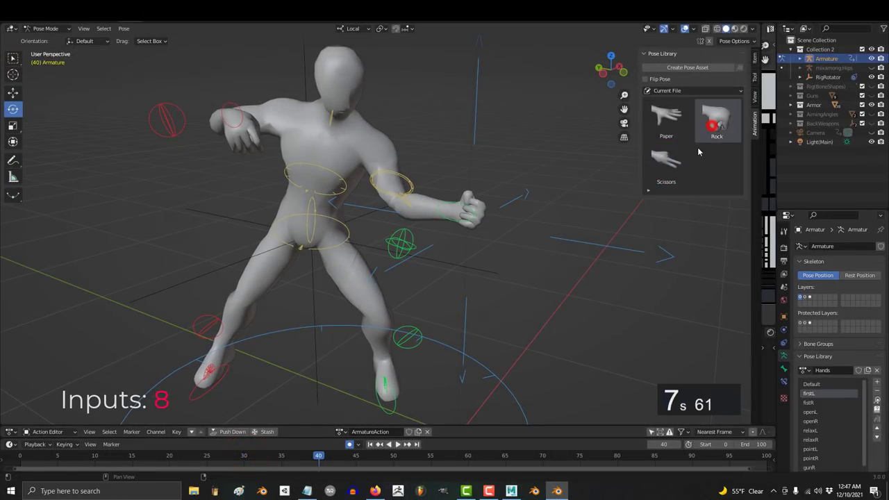
{"action": "left_click_drag", "start_coordinate": [319, 459], "coordinate": [393, 456]}
{"action": "double_click", "coordinate": [668, 117]}
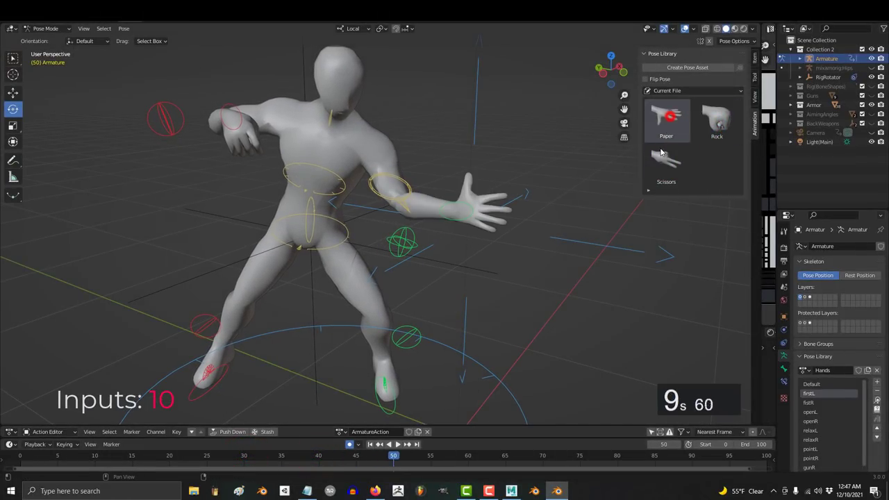
{"action": "key", "text": "space"}
{"action": "double_click", "coordinate": [667, 159]}
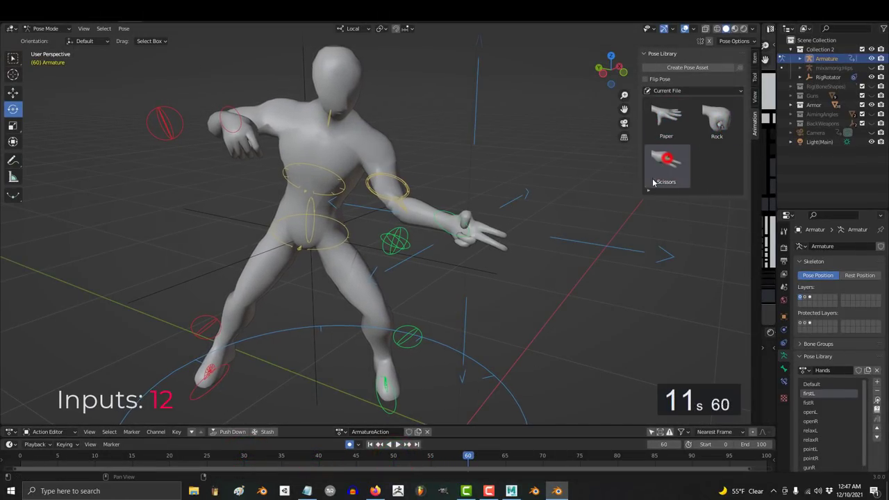
- Apply Rock at frame 70, Paper, Scissors at frame 90, and a final Rock fist at 100
{"action": "left_click_drag", "start_coordinate": [466, 458], "coordinate": [614, 455]}
{"action": "double_click", "coordinate": [716, 120]}
{"action": "double_click", "coordinate": [680, 125]}
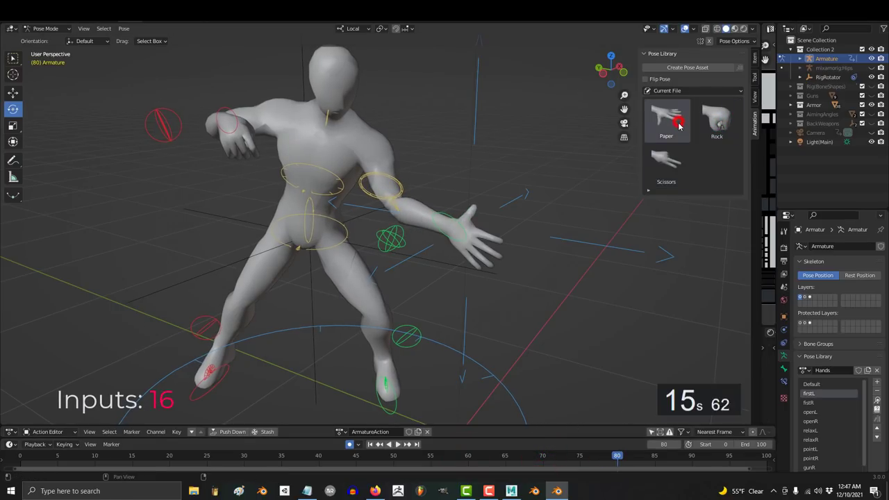
{"action": "left_click", "coordinate": [628, 456]}
{"action": "double_click", "coordinate": [667, 163]}
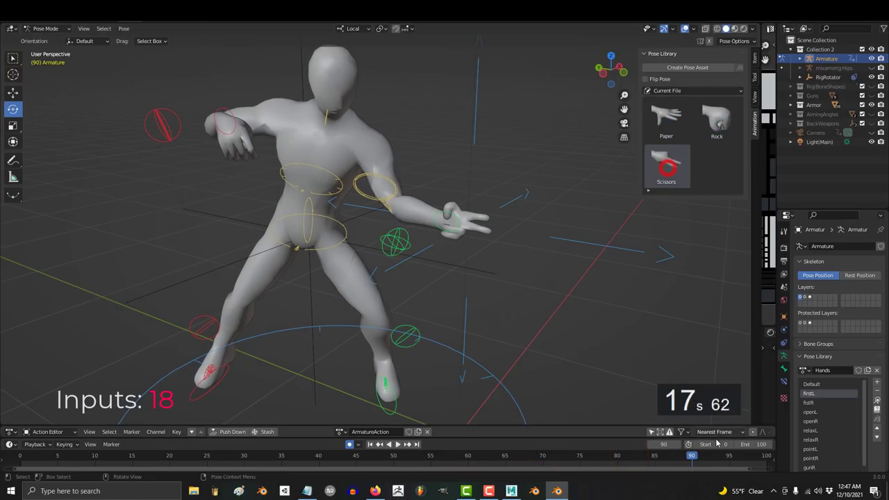
{"action": "left_click", "coordinate": [706, 458]}
{"action": "left_click_drag", "start_coordinate": [714, 462], "coordinate": [766, 462]}
{"action": "double_click", "coordinate": [721, 133]}
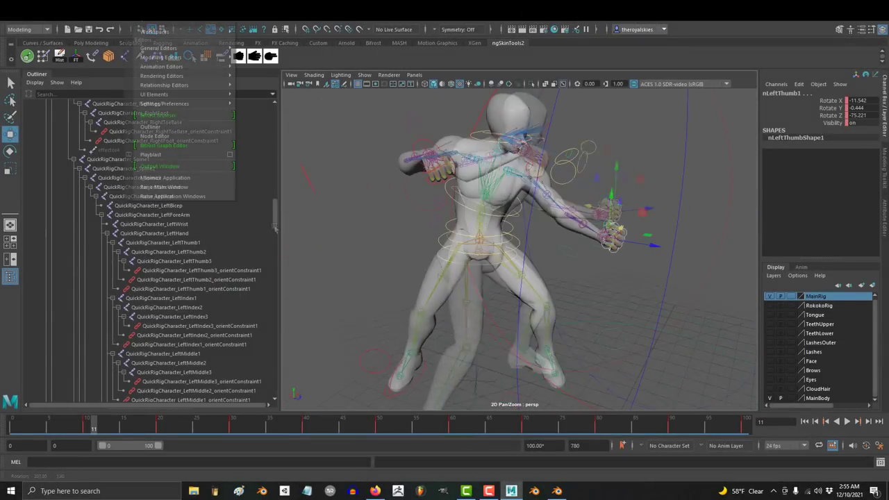
- In the Hotkey Editor, inspect the Paper, Scissors and Rock custom script hotkeys
{"action": "left_click", "coordinate": [292, 143]}
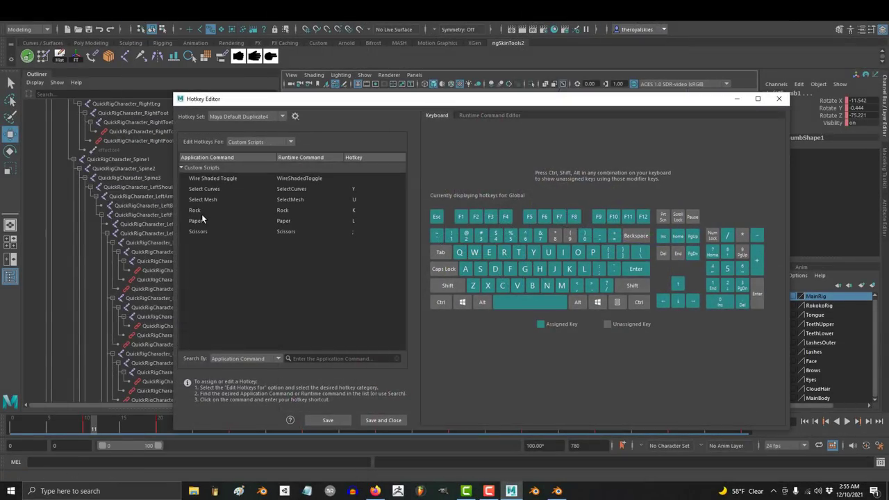
{"action": "left_click", "coordinate": [202, 219]}
{"action": "left_click", "coordinate": [196, 232]}
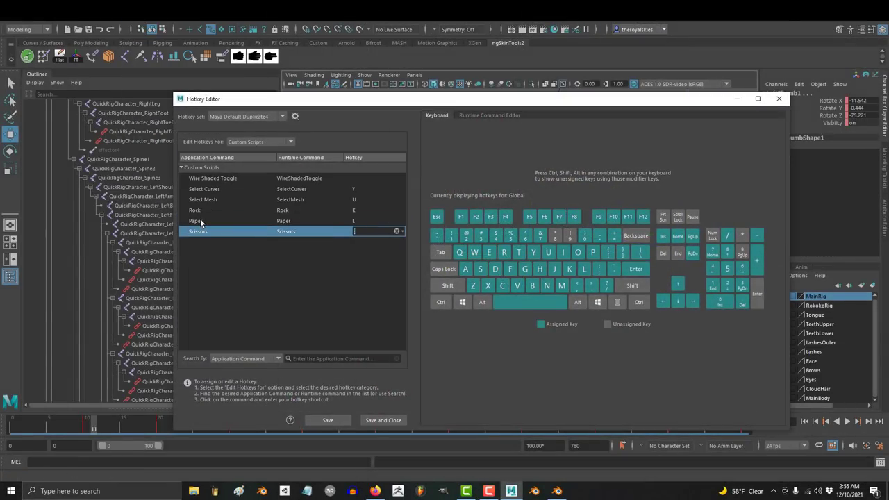
{"action": "left_click", "coordinate": [206, 211]}
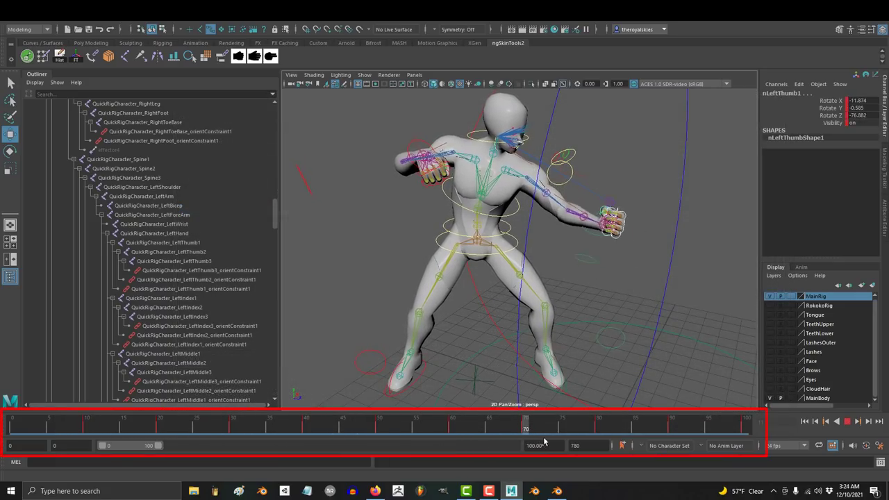
- Select Character1_Reference and narrow the timeline range to about frames 1478–1527, scrubbing through it
{"action": "mouse_move", "coordinate": [722, 435]}
{"action": "left_mouse_down"}
{"action": "mouse_move", "coordinate": [313, 411]}
{"action": "mouse_move", "coordinate": [159, 417]}
{"action": "mouse_move", "coordinate": [324, 404]}
{"action": "left_mouse_up"}
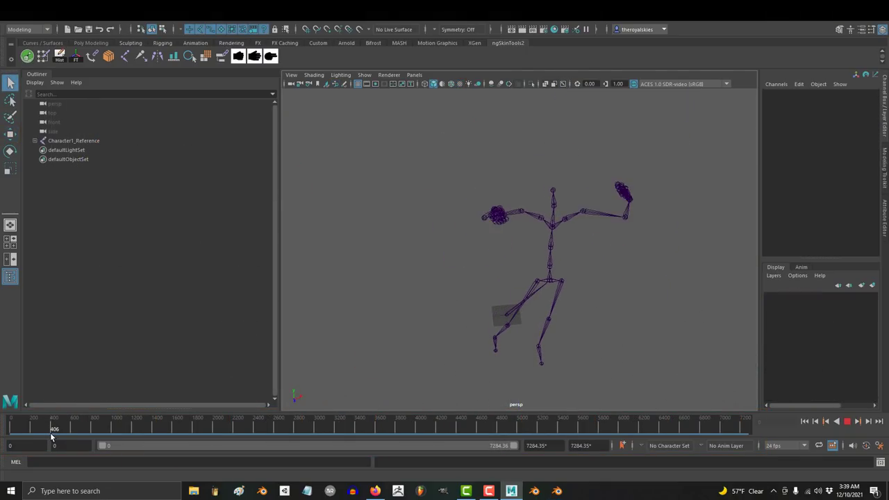
{"action": "left_click_drag", "start_coordinate": [51, 436], "coordinate": [54, 437]}
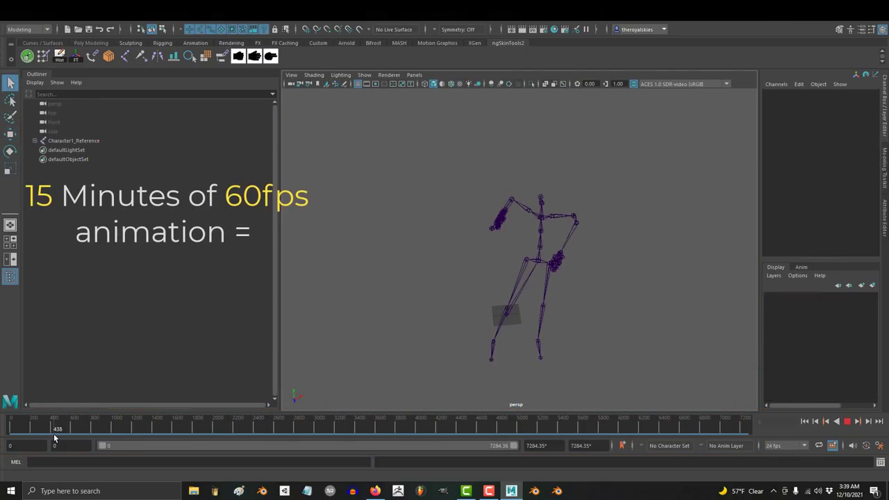
{"action": "left_click", "coordinate": [80, 141]}
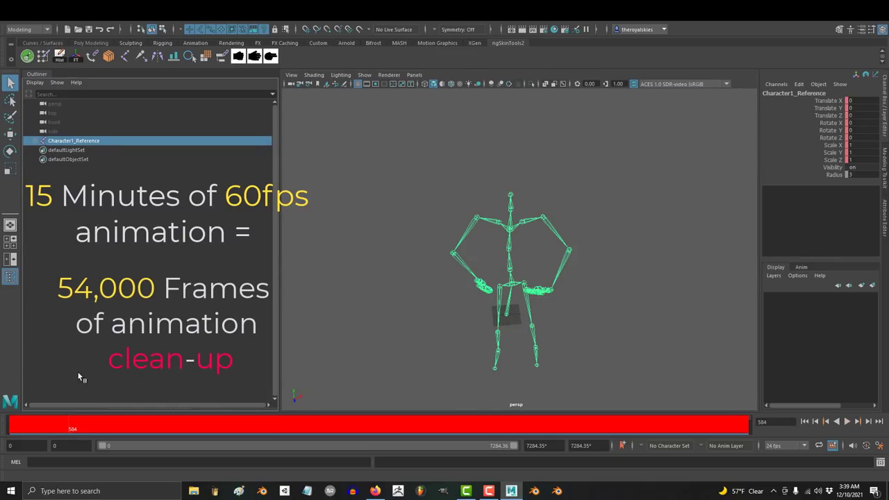
{"action": "left_click_drag", "start_coordinate": [73, 428], "coordinate": [46, 431]}
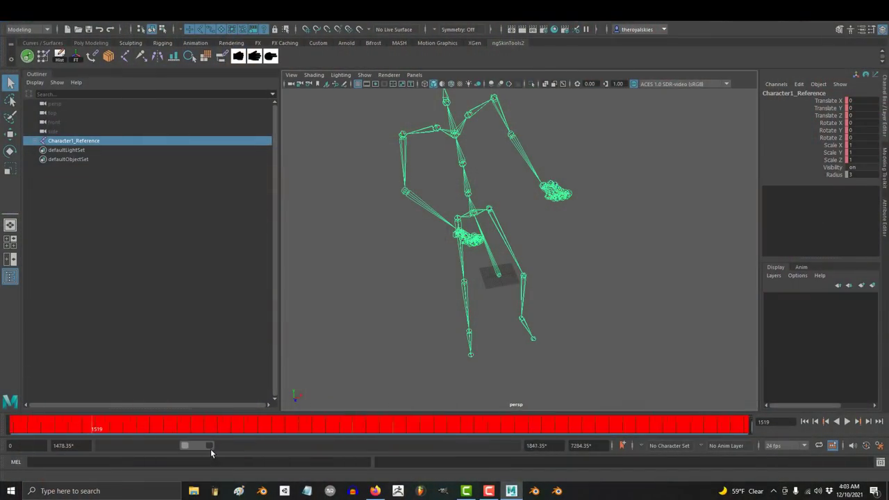
{"action": "left_click_drag", "start_coordinate": [215, 453], "coordinate": [193, 448]}
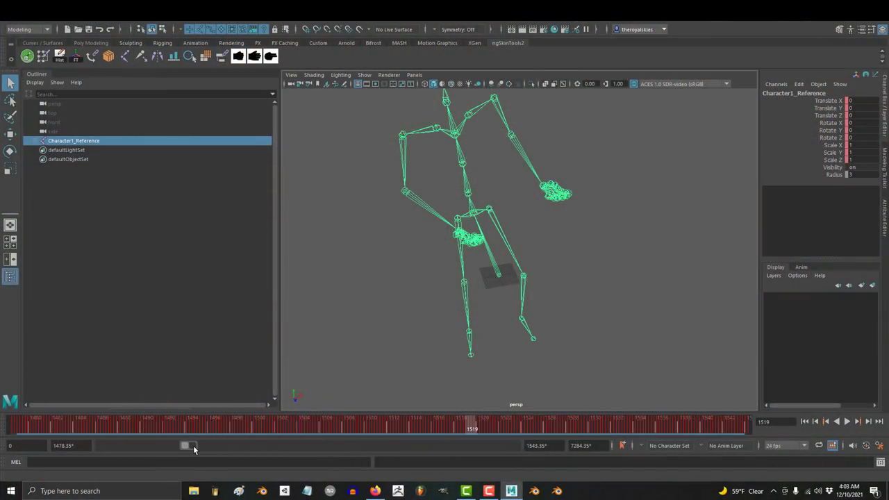
{"action": "left_click_drag", "start_coordinate": [609, 425], "coordinate": [123, 410]}
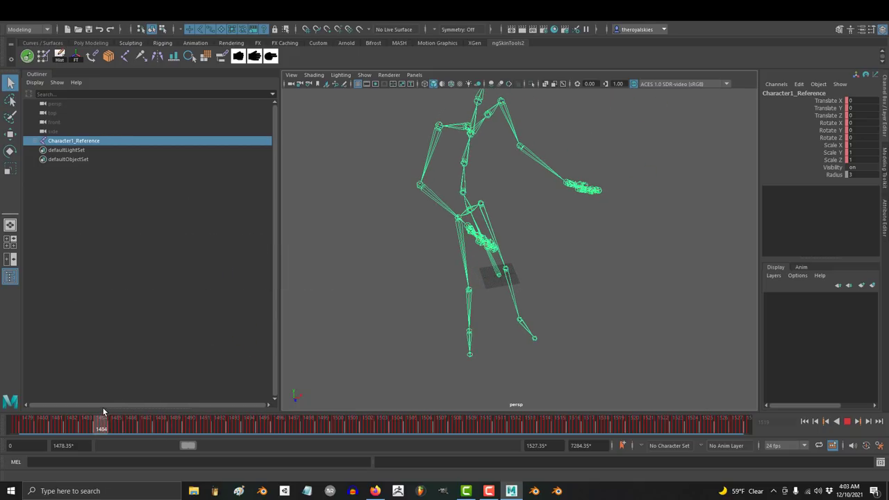
{"action": "mouse_move", "coordinate": [123, 408]}
{"action": "left_mouse_down"}
{"action": "mouse_move", "coordinate": [697, 434]}
{"action": "mouse_move", "coordinate": [597, 431]}
{"action": "left_mouse_up"}
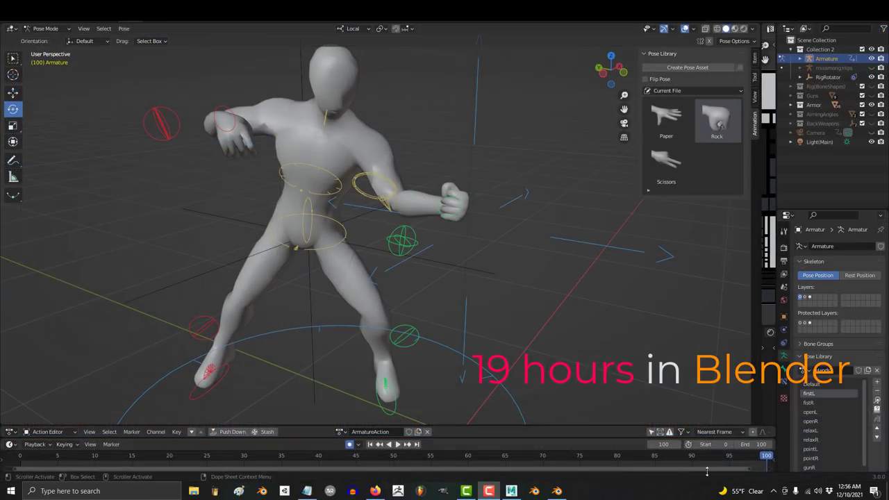
- Play and stop the hand-pose animation, then orbit around the rig
{"action": "key", "text": "space"}
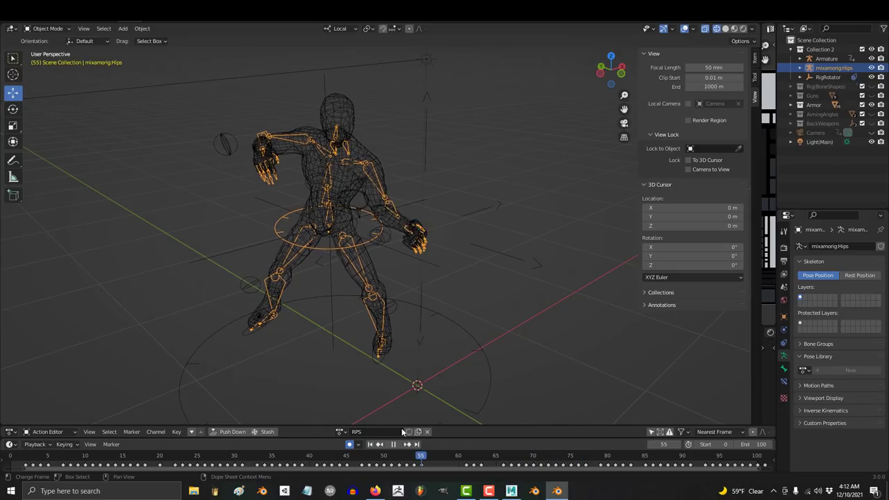
{"action": "key", "text": "space"}
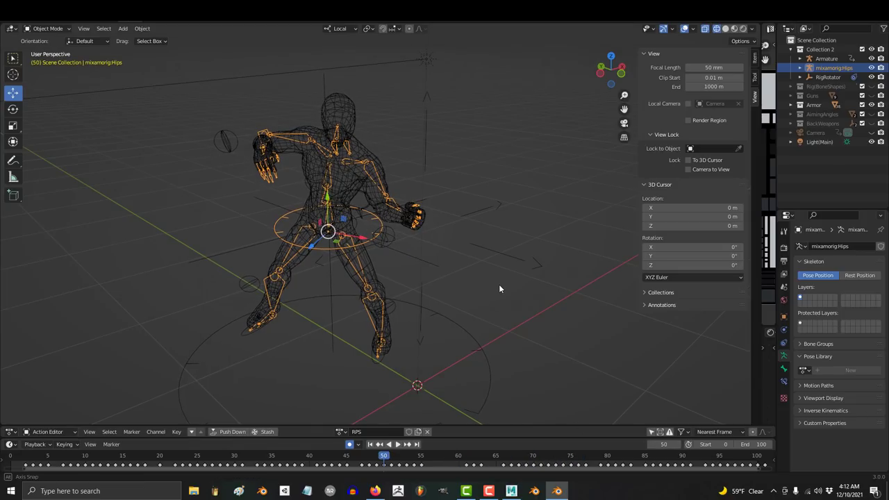
{"action": "mouse_move", "coordinate": [498, 284]}
{"action": "middle_mouse_down"}
{"action": "mouse_move", "coordinate": [396, 300]}
{"action": "mouse_move", "coordinate": [271, 263]}
{"action": "mouse_move", "coordinate": [159, 259]}
{"action": "mouse_move", "coordinate": [153, 292]}
{"action": "mouse_move", "coordinate": [417, 277]}
{"action": "mouse_move", "coordinate": [347, 292]}
{"action": "middle_mouse_up"}
- Switch to Solid shading, hide mixamorig:Hips and bring up the selection commands menu
{"action": "left_click", "coordinate": [724, 29]}
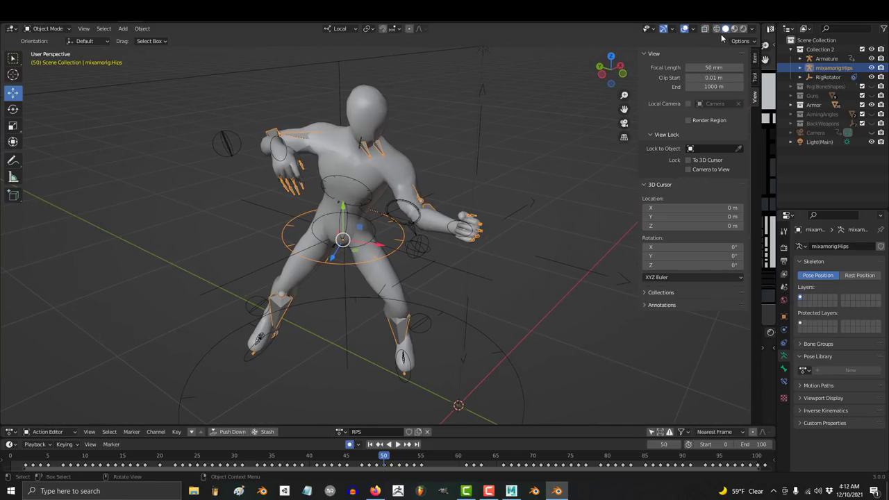
{"action": "left_click", "coordinate": [872, 67]}
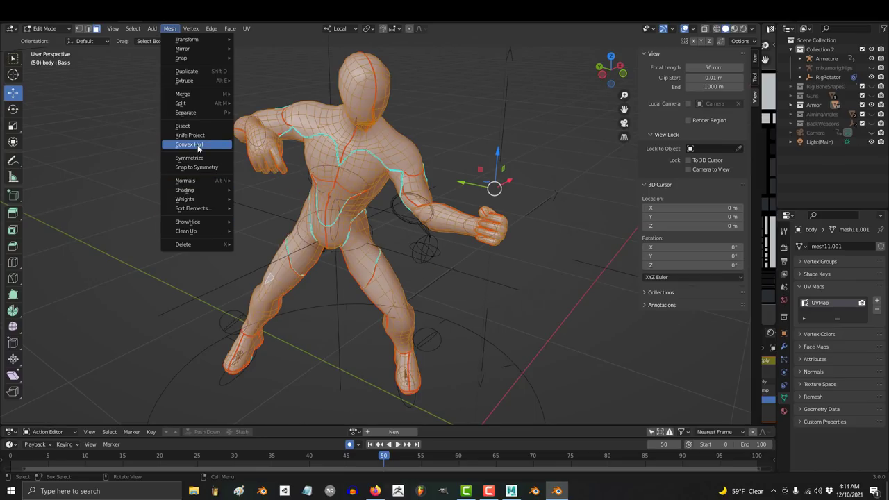
{"action": "left_click", "coordinate": [132, 28]}
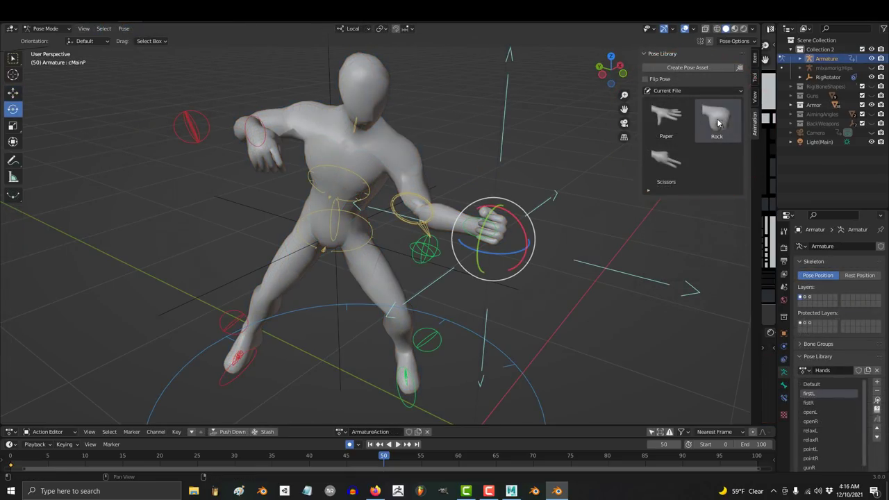
{"action": "right_click", "coordinate": [718, 123]}
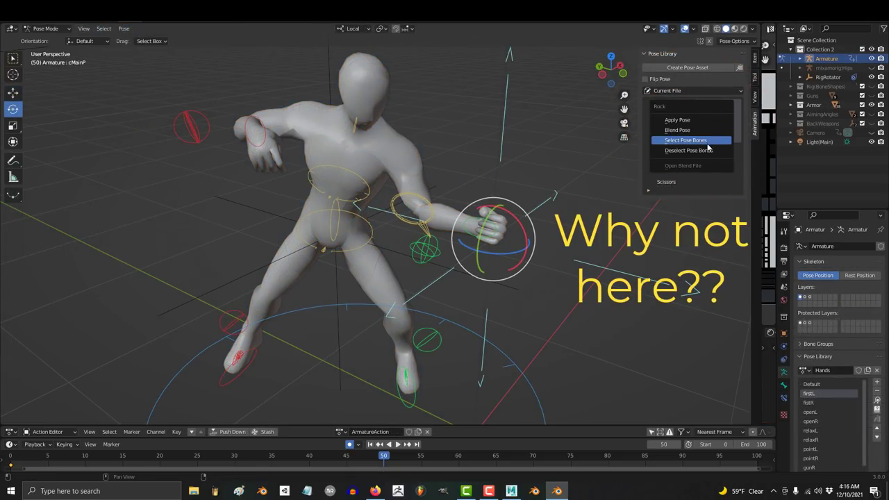
{"action": "right_click", "coordinate": [671, 167]}
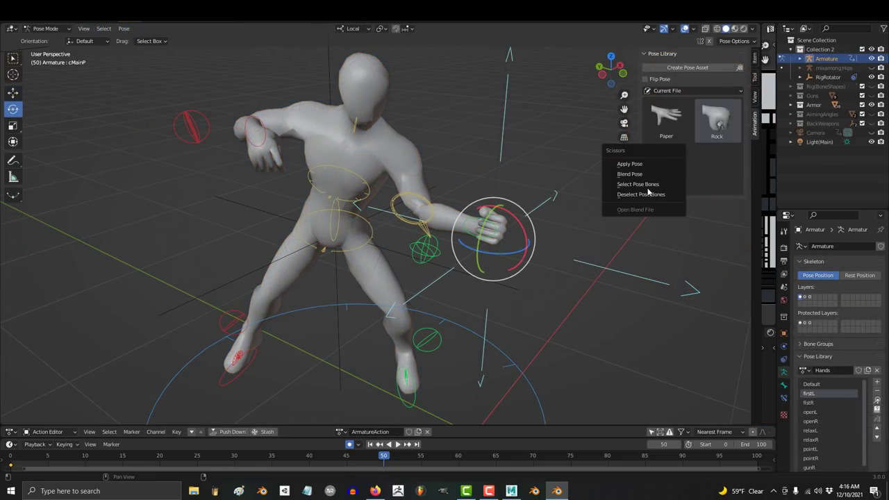
{"action": "scroll", "coordinate": [828, 369], "scroll_direction": "down", "scroll_amount": 2}
{"action": "right_click", "coordinate": [813, 373]}
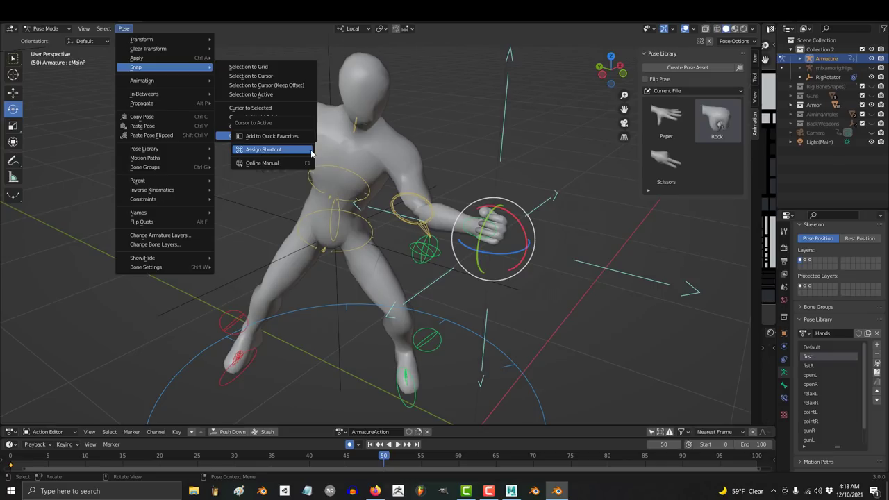
{"action": "right_click", "coordinate": [674, 167]}
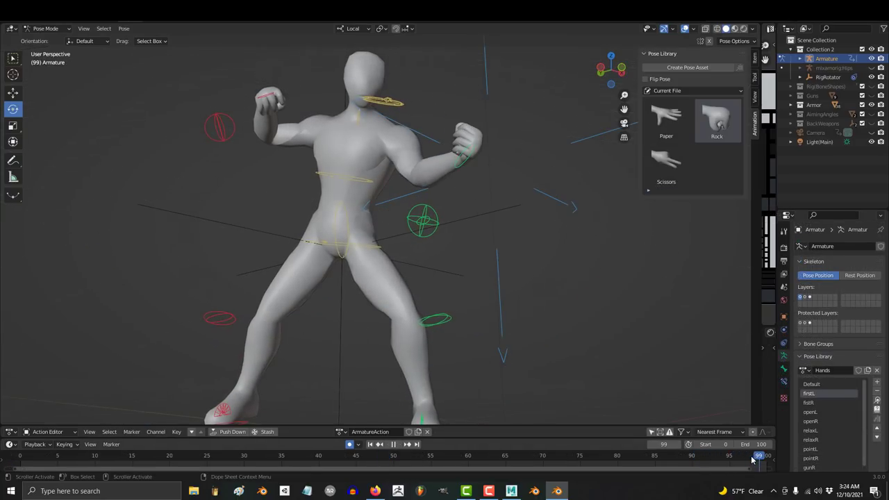
{"action": "left_click_drag", "start_coordinate": [752, 459], "coordinate": [603, 460]}
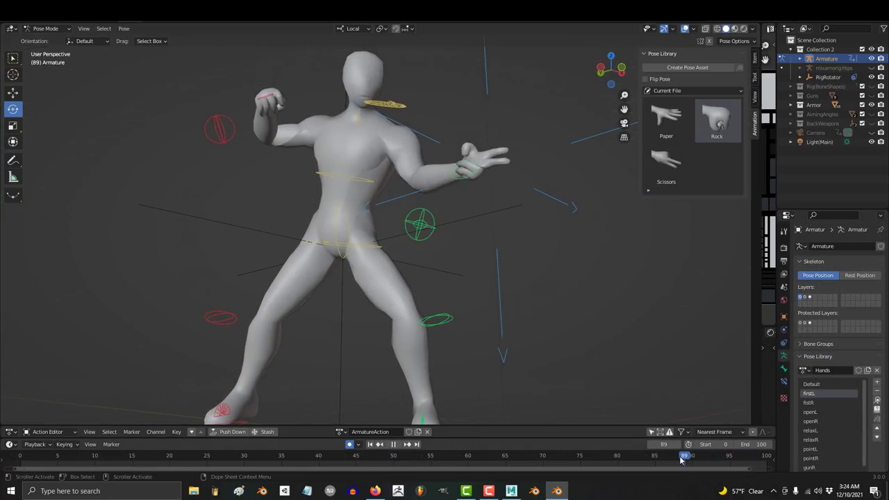
{"action": "mouse_move", "coordinate": [542, 461]}
{"action": "left_mouse_down"}
{"action": "mouse_move", "coordinate": [240, 444]}
{"action": "mouse_move", "coordinate": [201, 429]}
{"action": "left_mouse_up"}
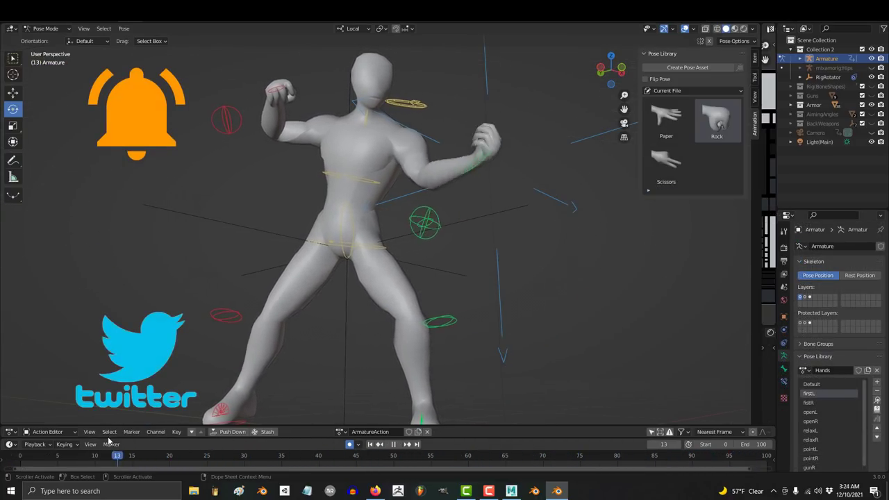